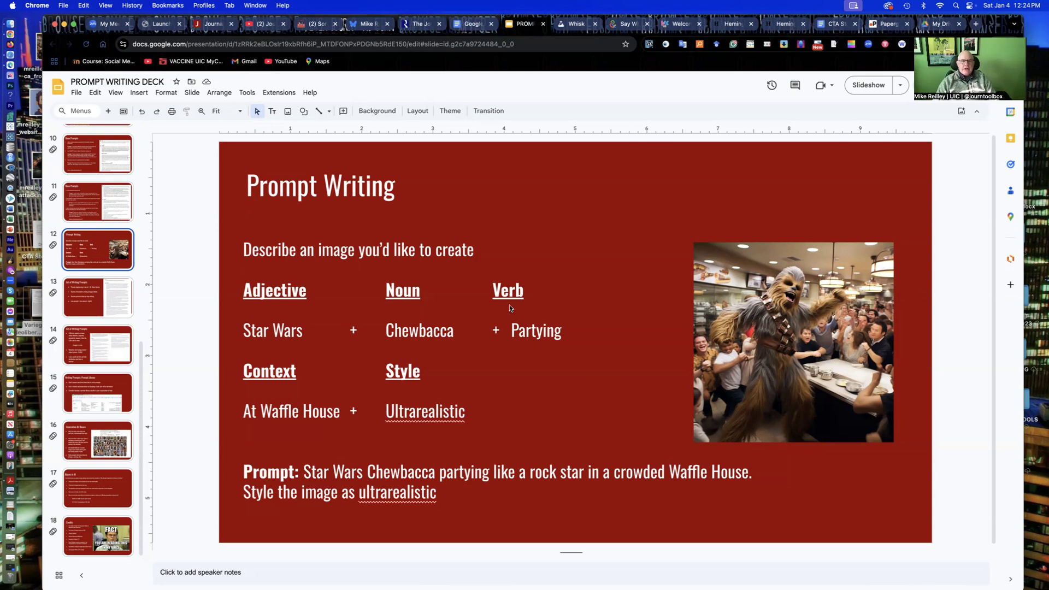
- In the Google Whisk Overview doc, correct the intro typo 'It;s' to 'It's'
left_click(467, 26)
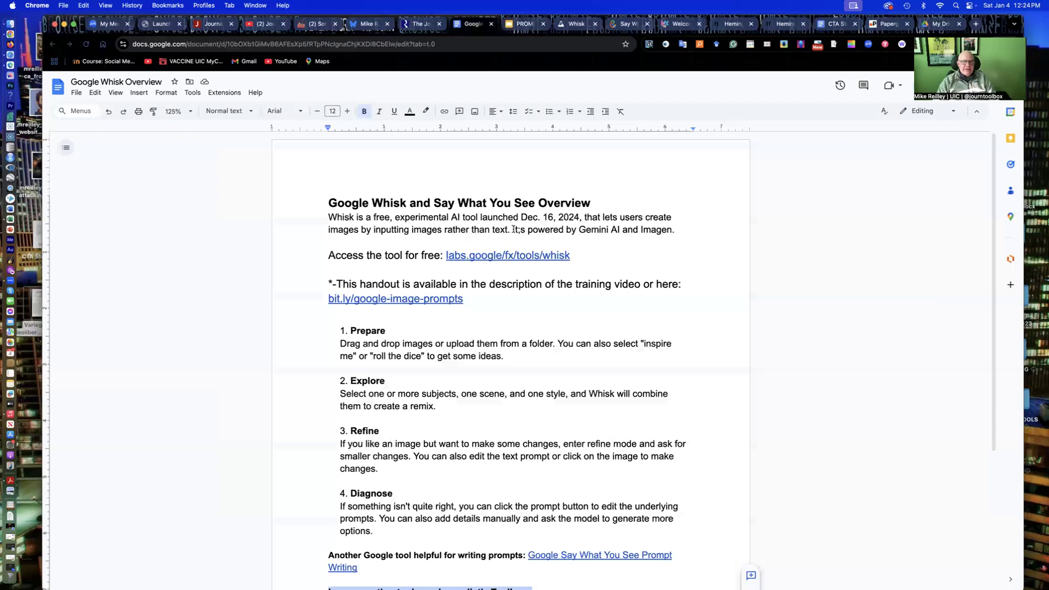
left_click_drag(516, 230, 521, 229)
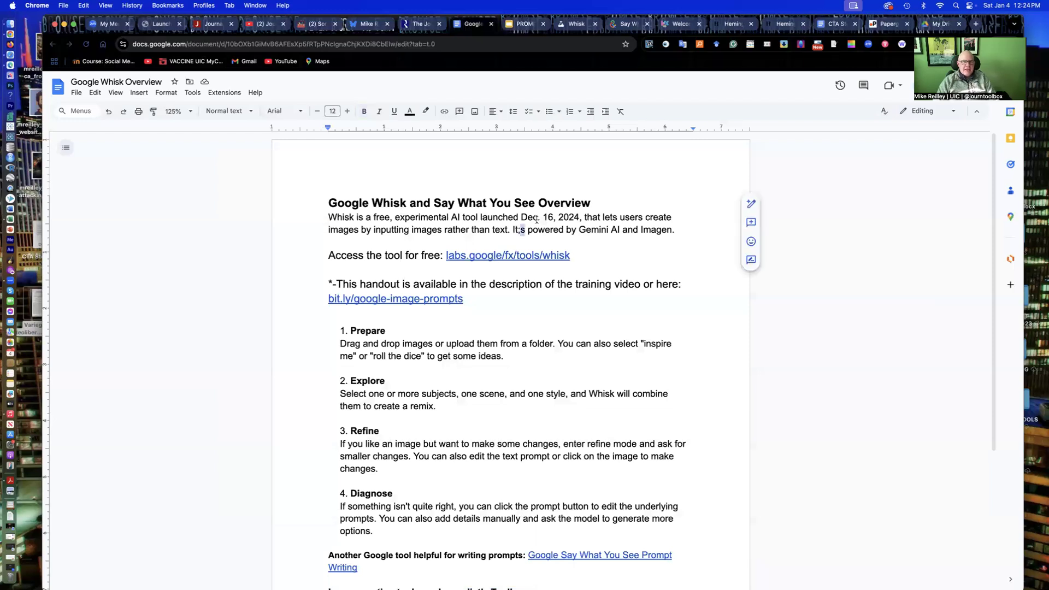
type("'")
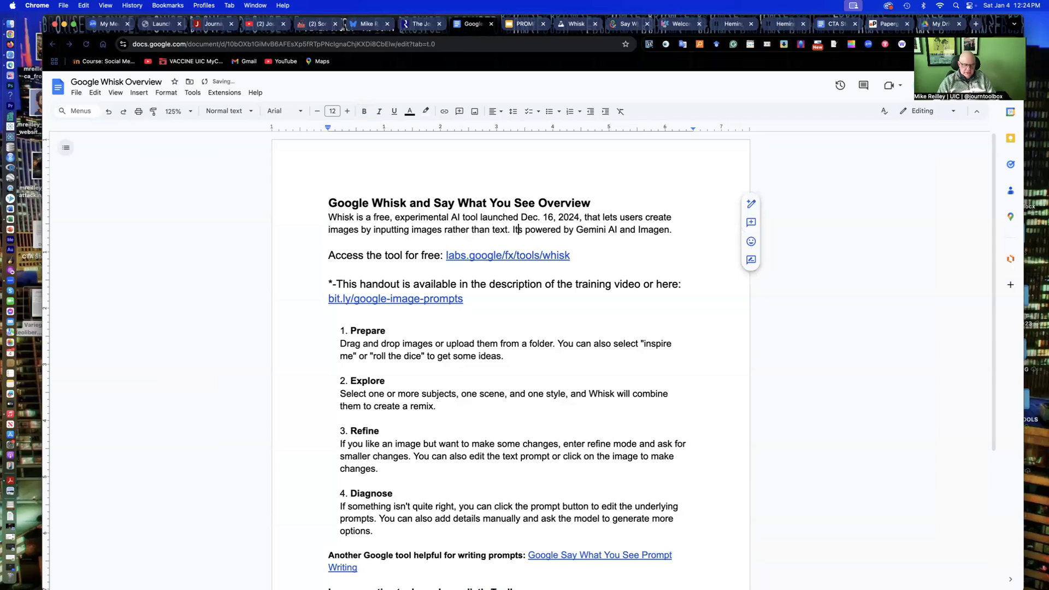
type("'")
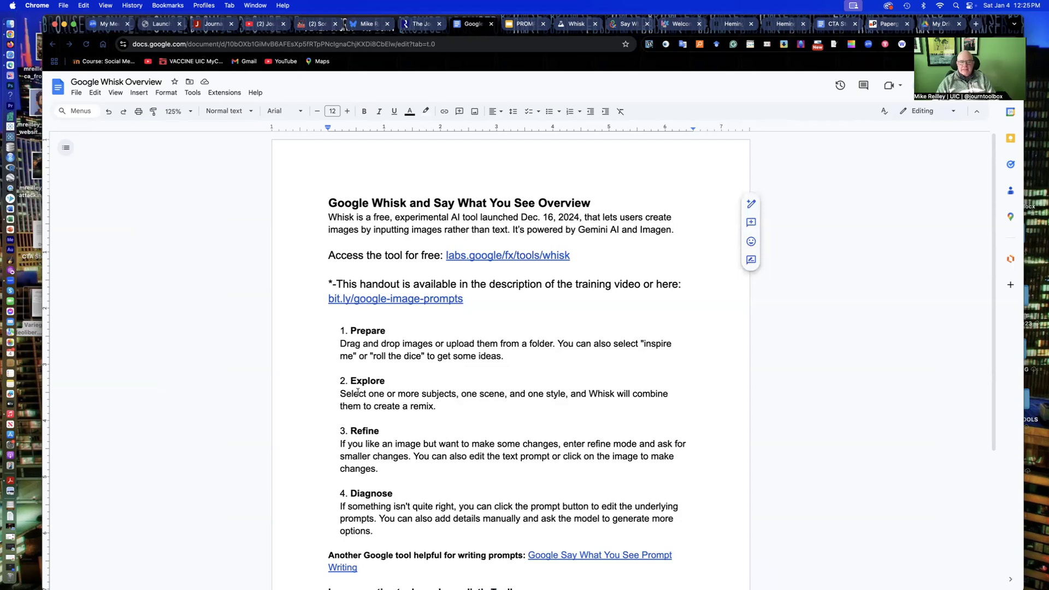
left_click_drag(572, 255, 453, 251)
left_click_drag(471, 289, 468, 309)
left_click(324, 296)
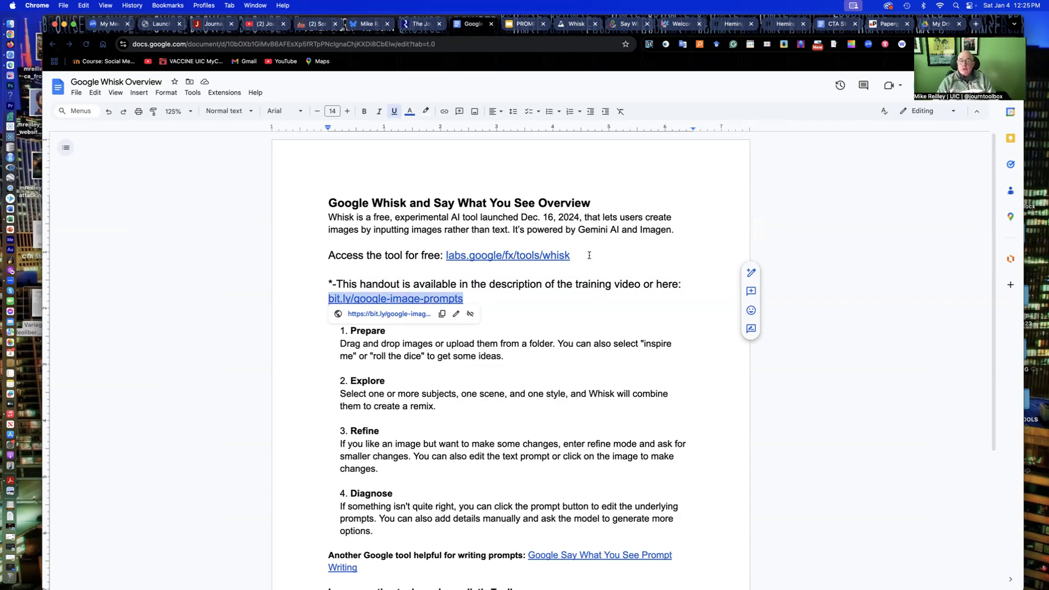
left_click_drag(573, 255, 445, 255)
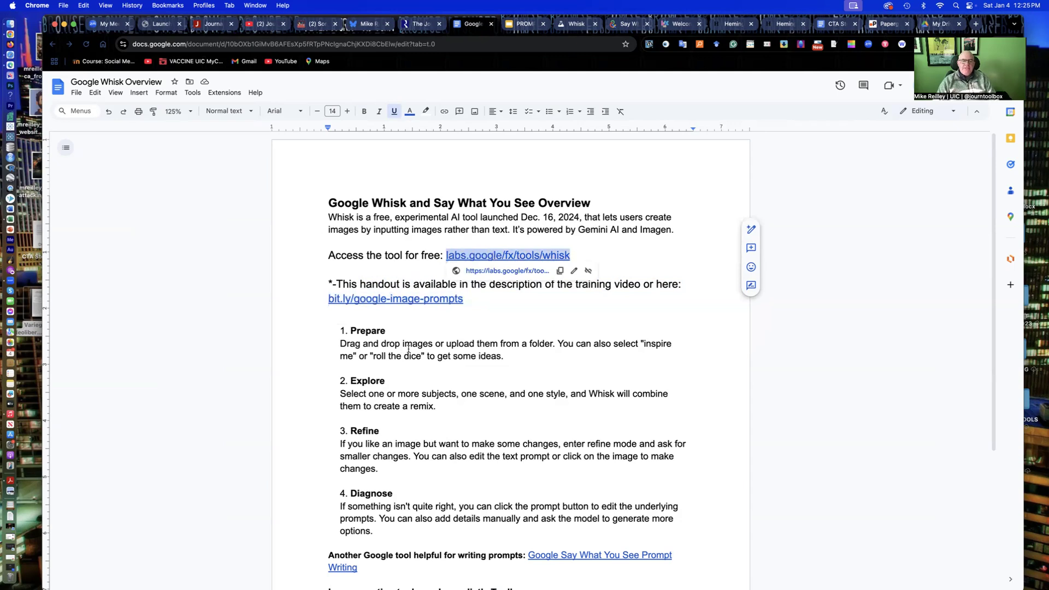
scroll(419, 356, "down", 3)
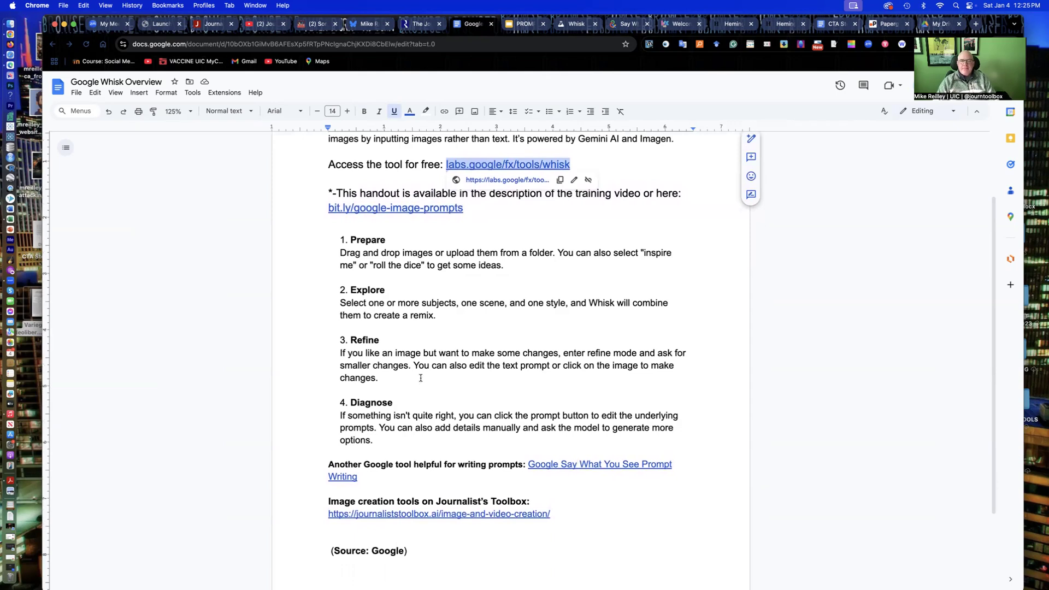
scroll(421, 377, "up", 3)
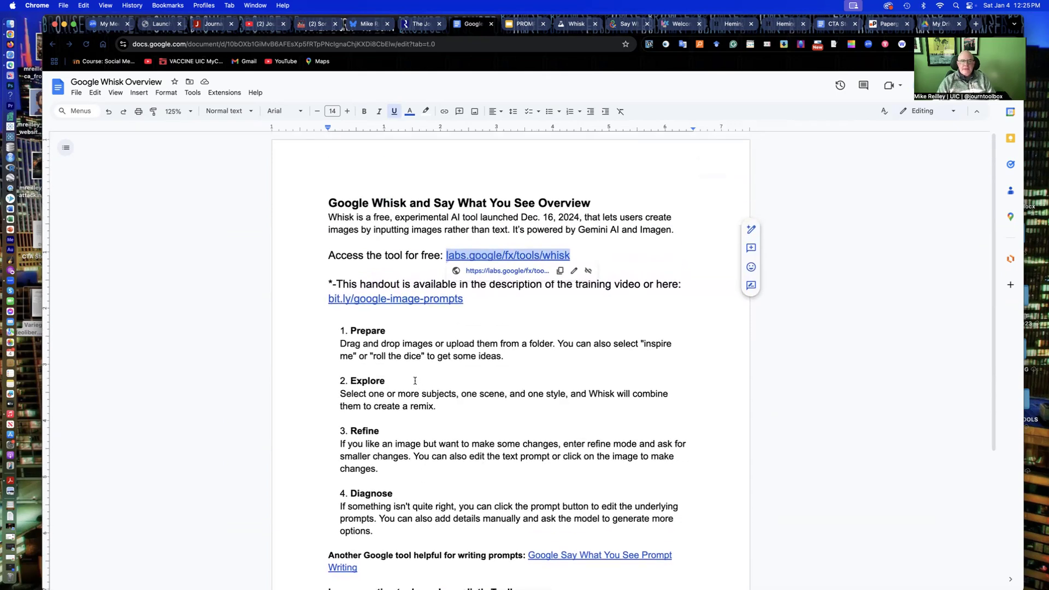
scroll(419, 379, "down", 2)
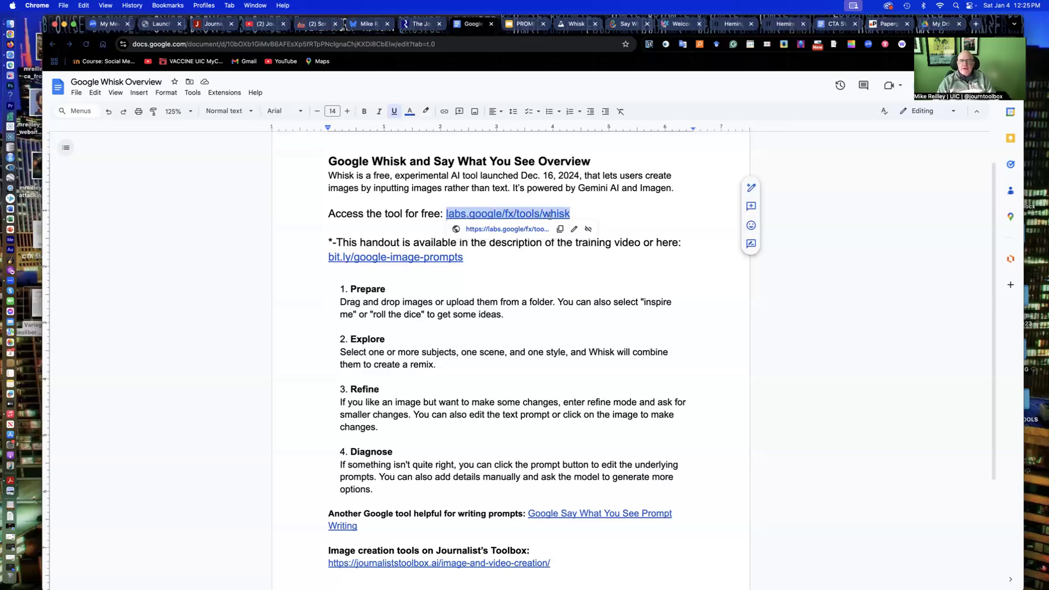
- On the Whisk start page, set MAKE A to STICKER, keeping the cat sticker style
left_click(574, 23)
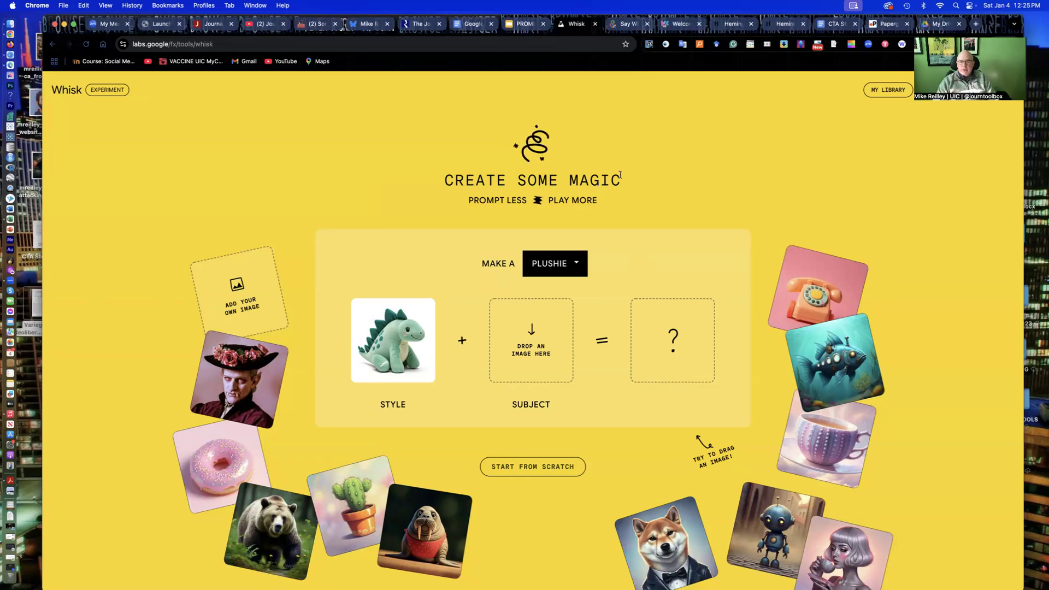
left_click(577, 265)
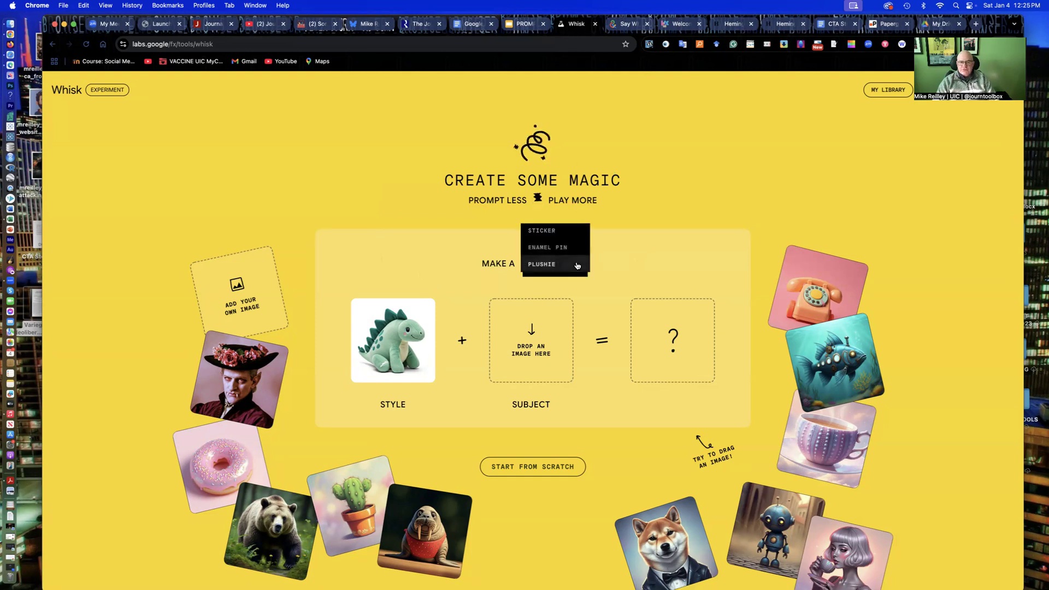
left_click(539, 231)
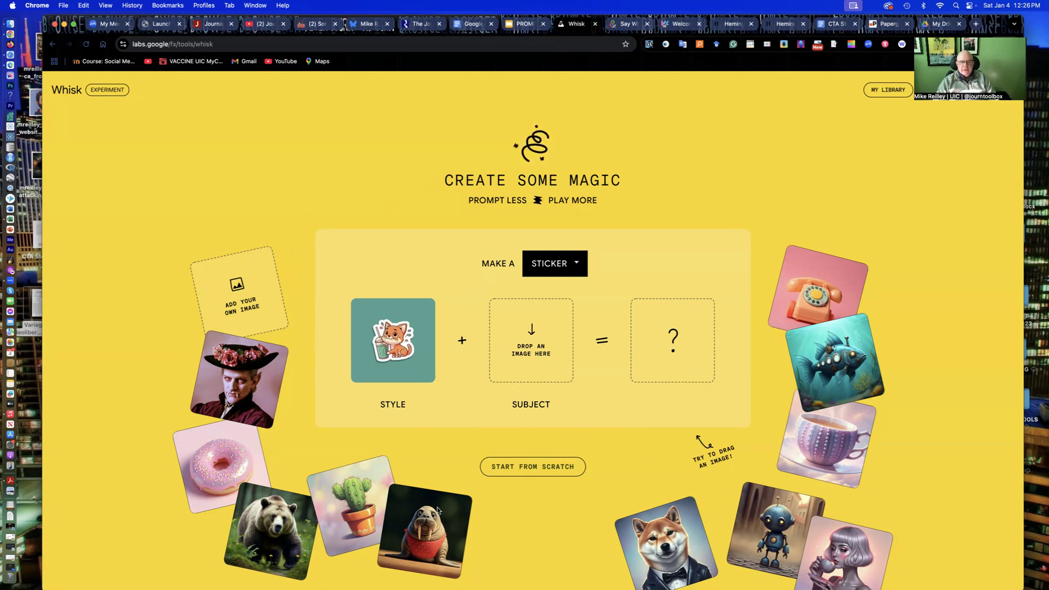
- Use the bear photo as the Subject and open the resulting bear sticker in the full tool
left_click_drag(266, 507, 527, 344)
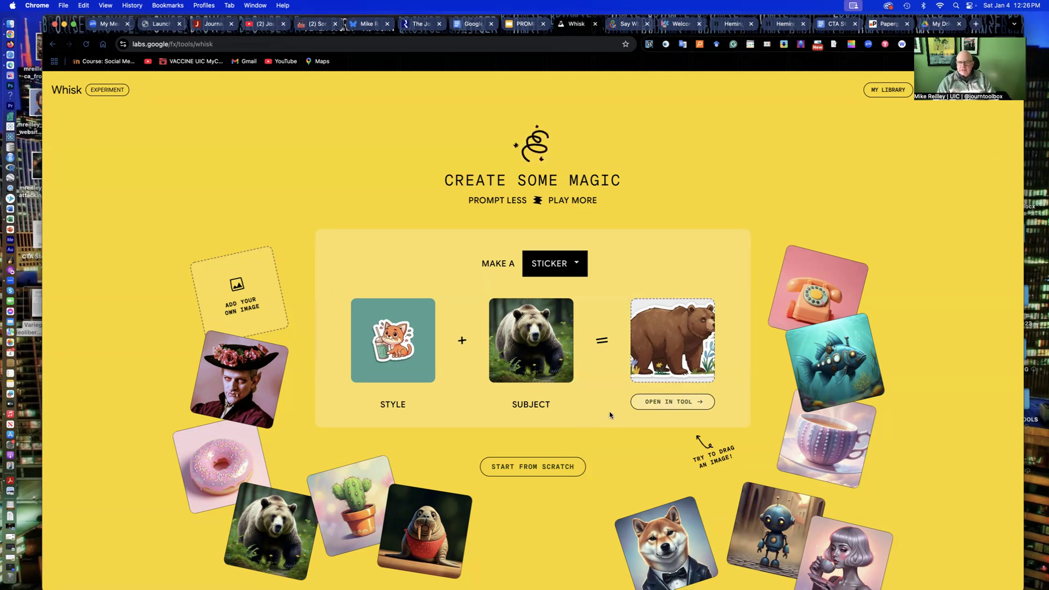
left_click(699, 402)
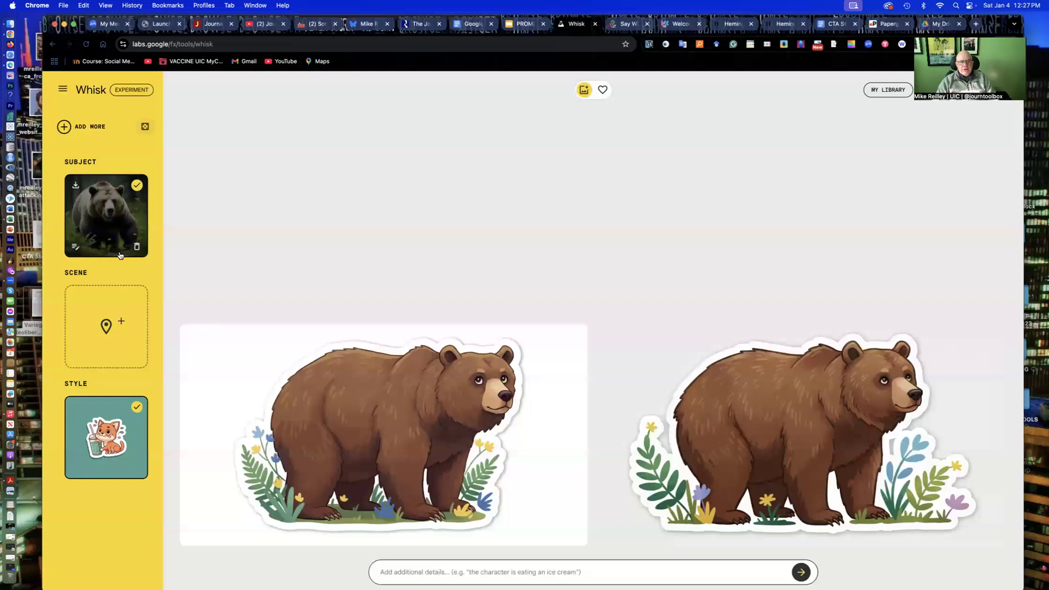
mouse_move(103, 307)
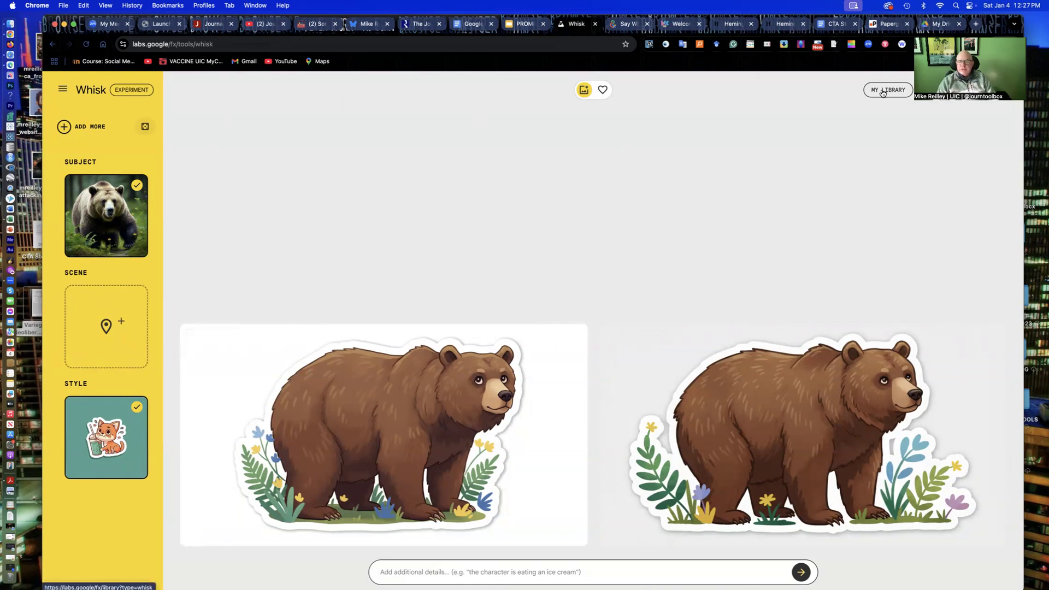
scroll(603, 267, "down", 1)
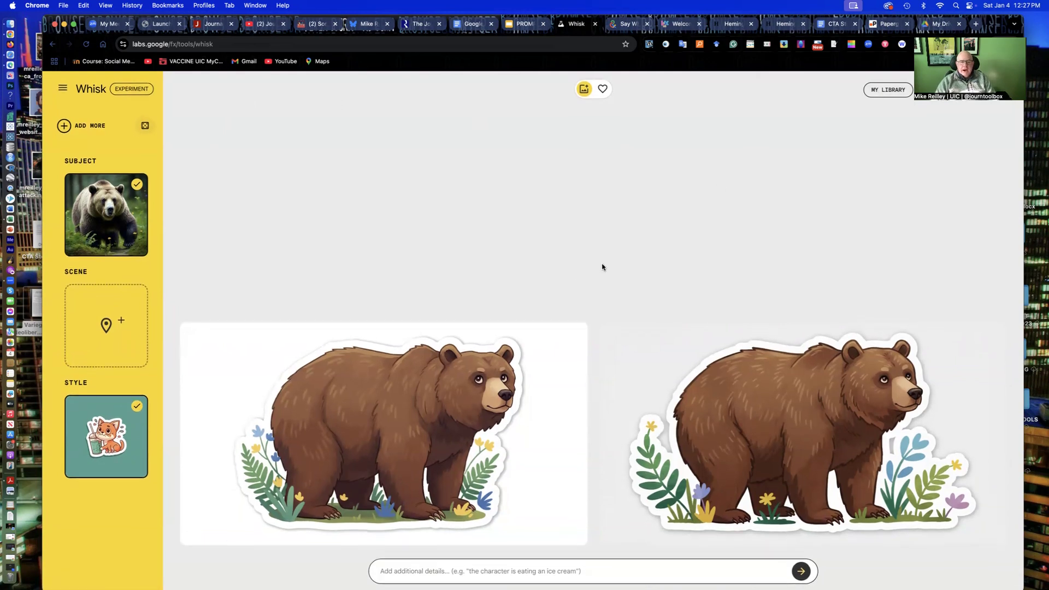
left_click(477, 571)
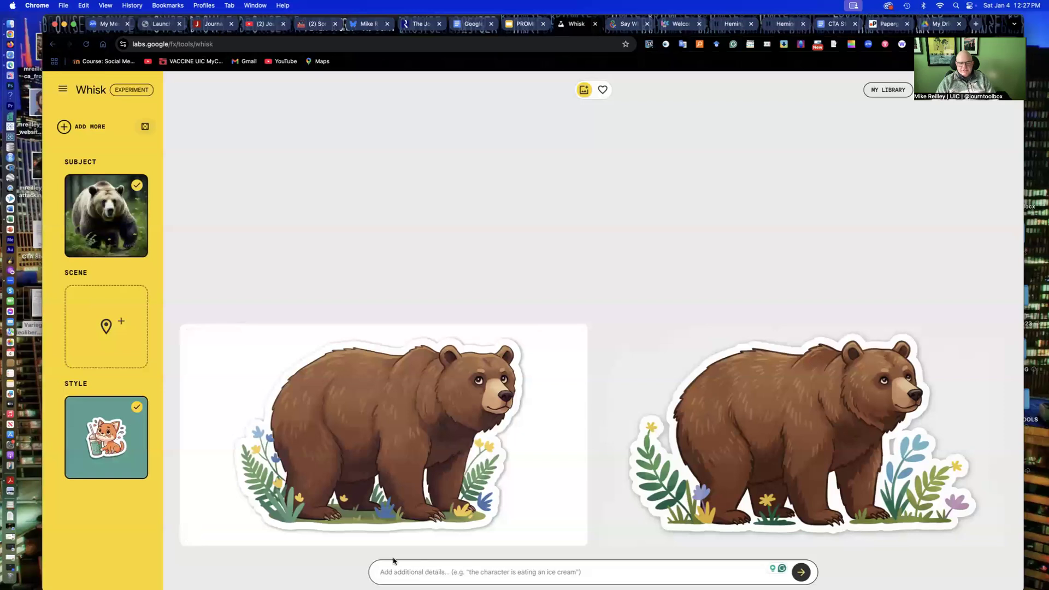
- Generate stickers from 'Have the bear eating an ice cream cone' and view the lower-right one's prompt
type("Hav")
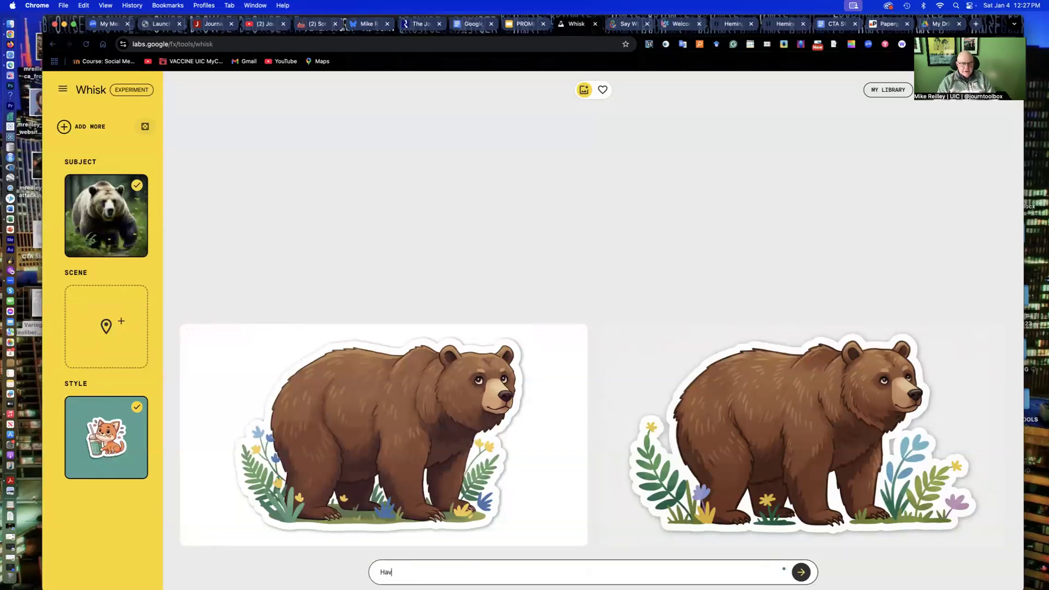
type("e the bear eating an ice cream cone")
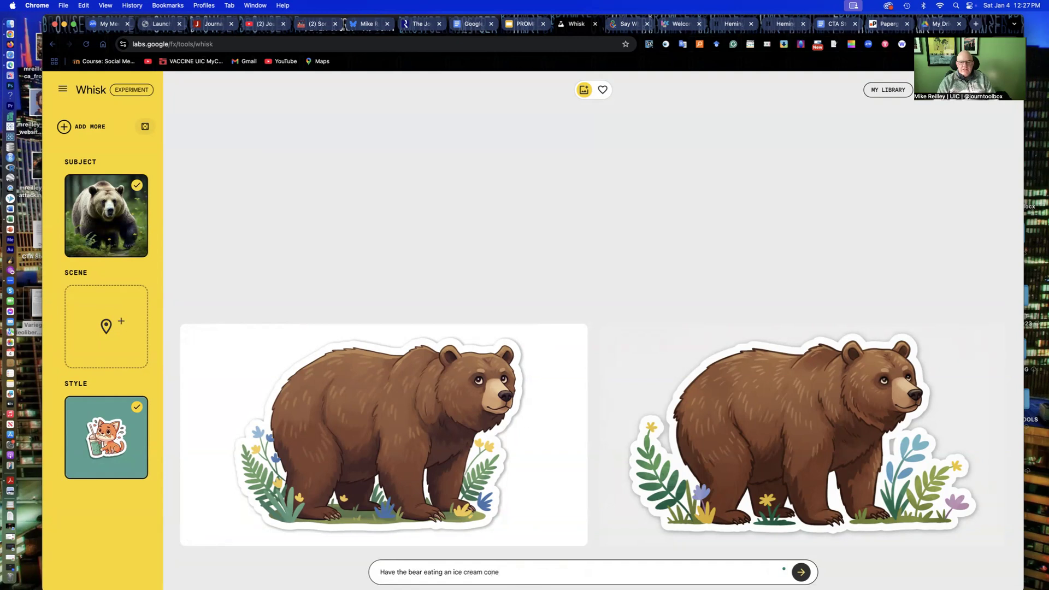
left_click(799, 570)
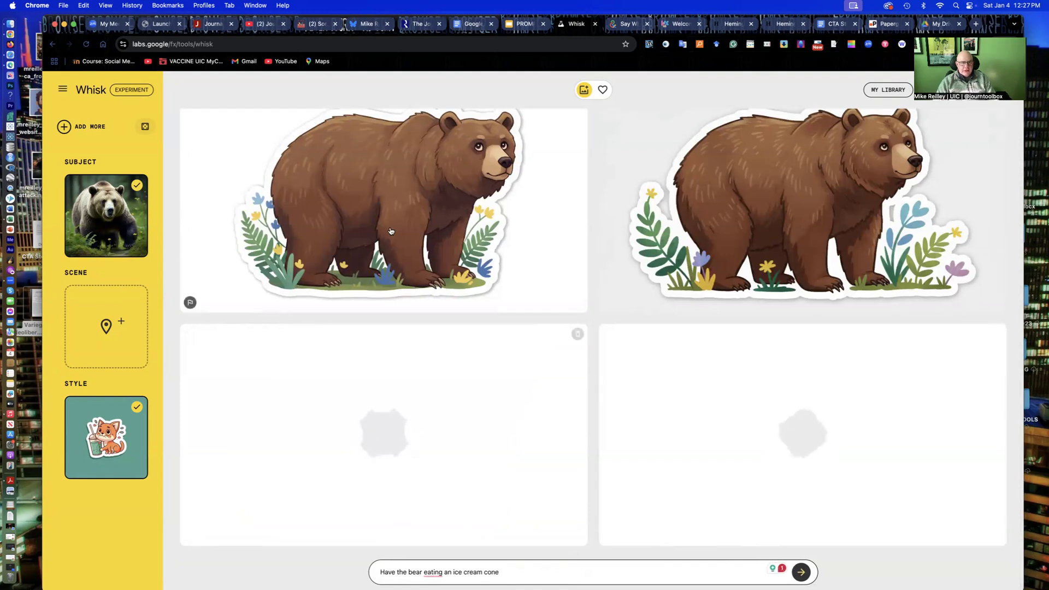
mouse_move(121, 458)
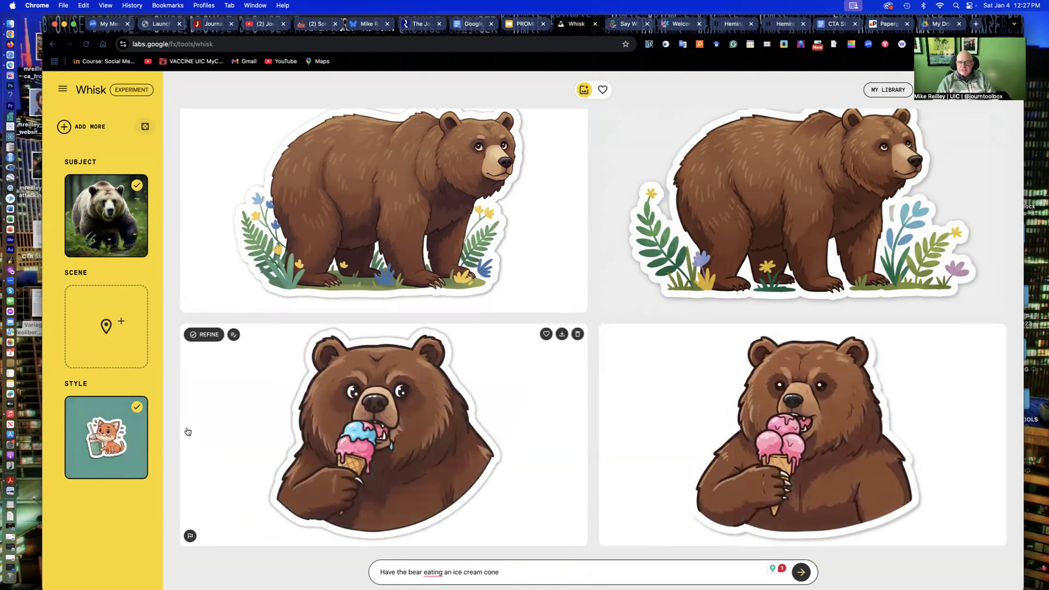
mouse_move(834, 444)
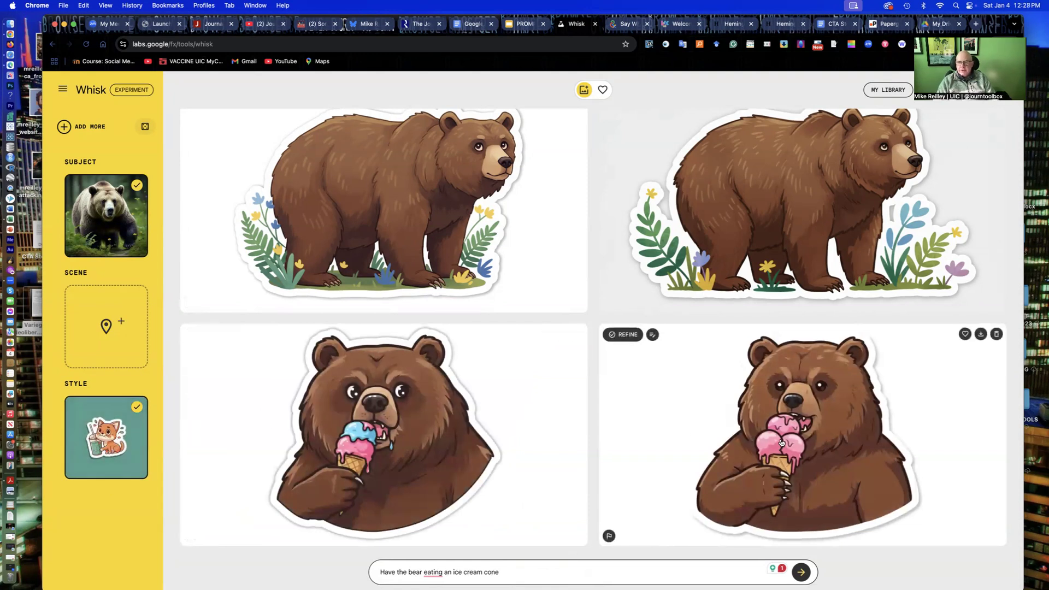
left_click(823, 415)
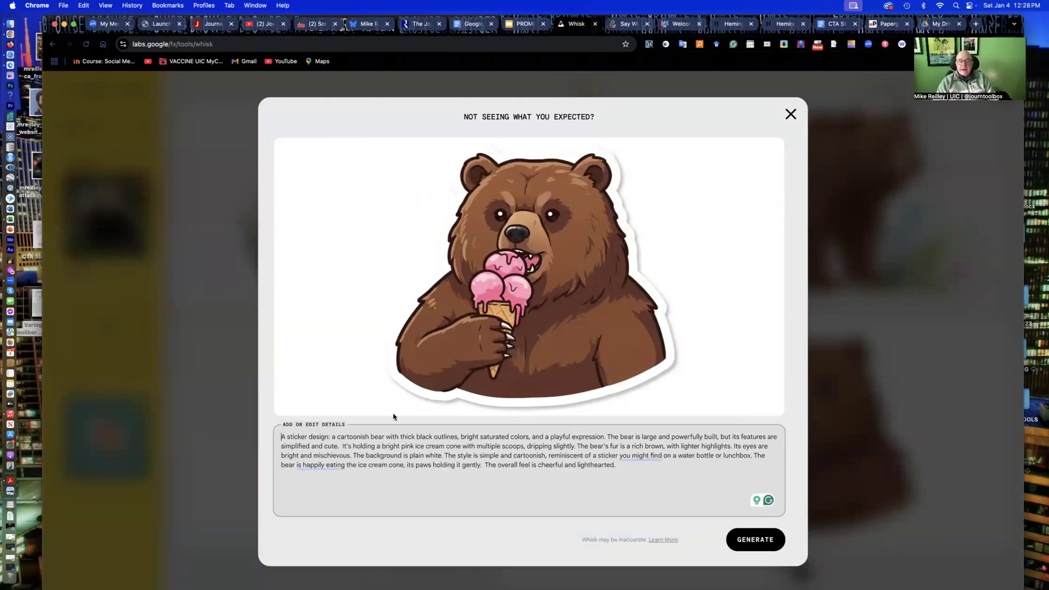
- Review the ice-cream bear's prompt and accept the spelling fix from 'happili' to 'happily'
left_click_drag(280, 437, 389, 475)
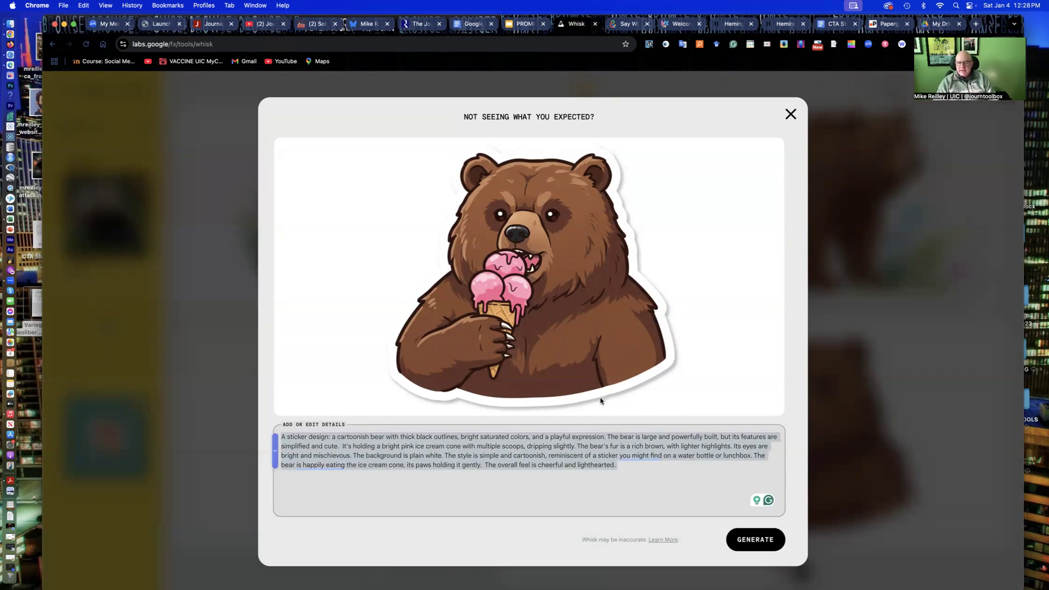
left_click(578, 447)
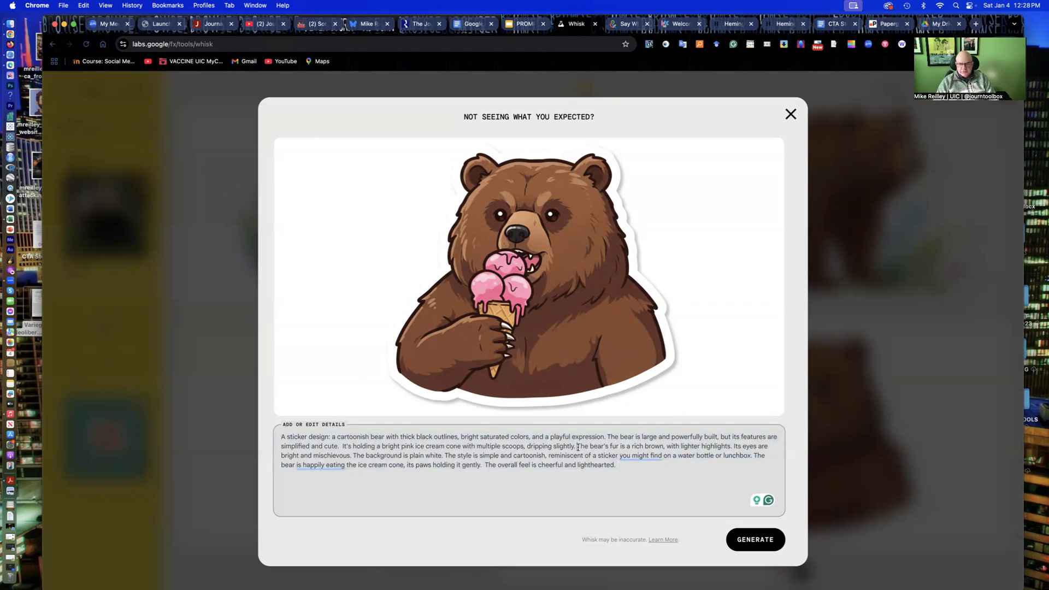
left_click_drag(608, 452, 619, 466)
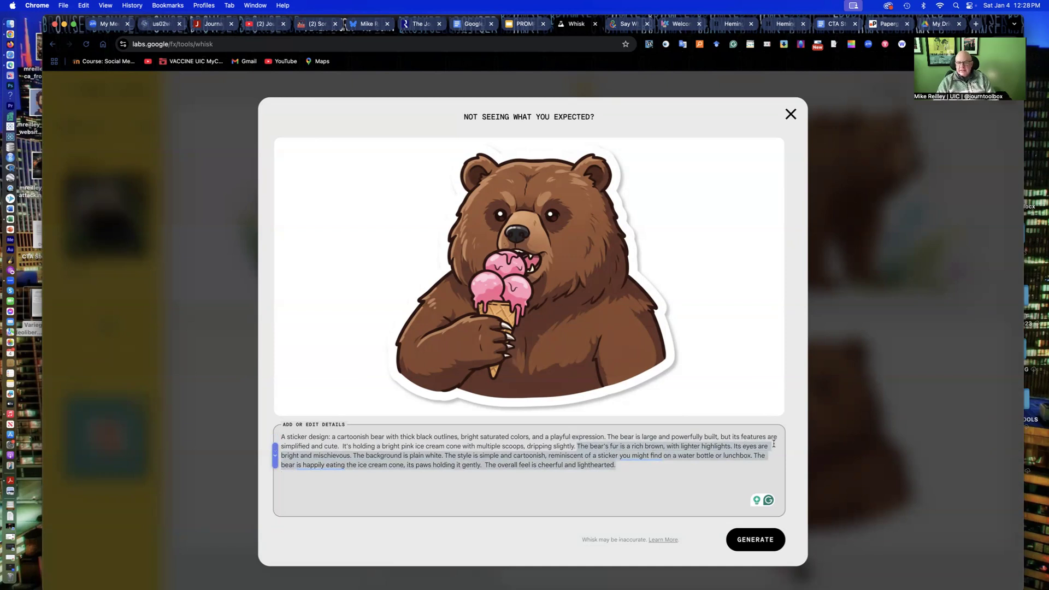
mouse_move(322, 466)
left_click(371, 520)
left_click(623, 465)
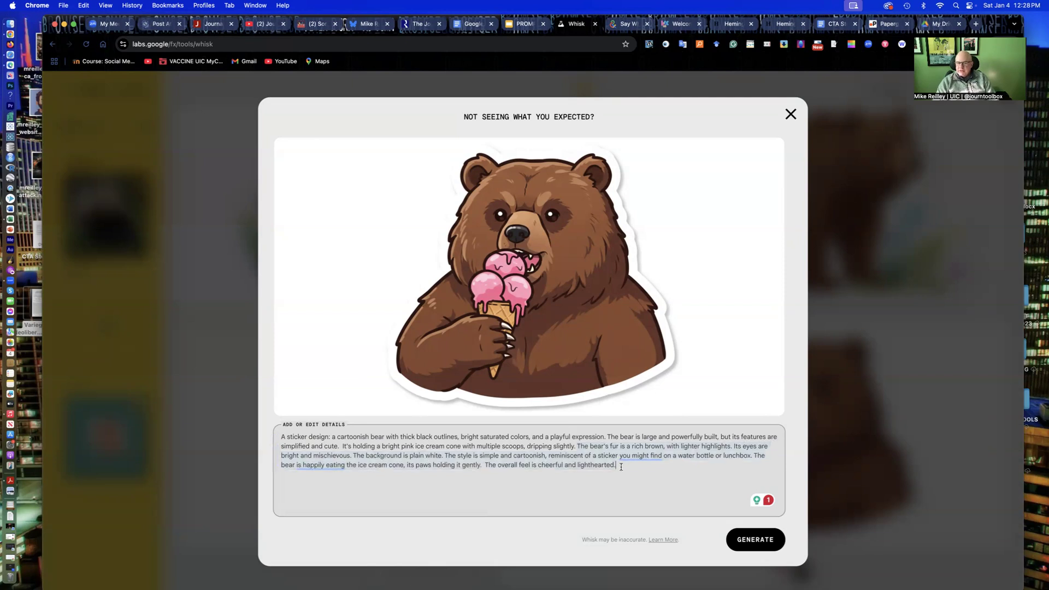
- Select the whole prompt text once more, then close the prompt review dialog
left_click_drag(616, 465, 256, 426)
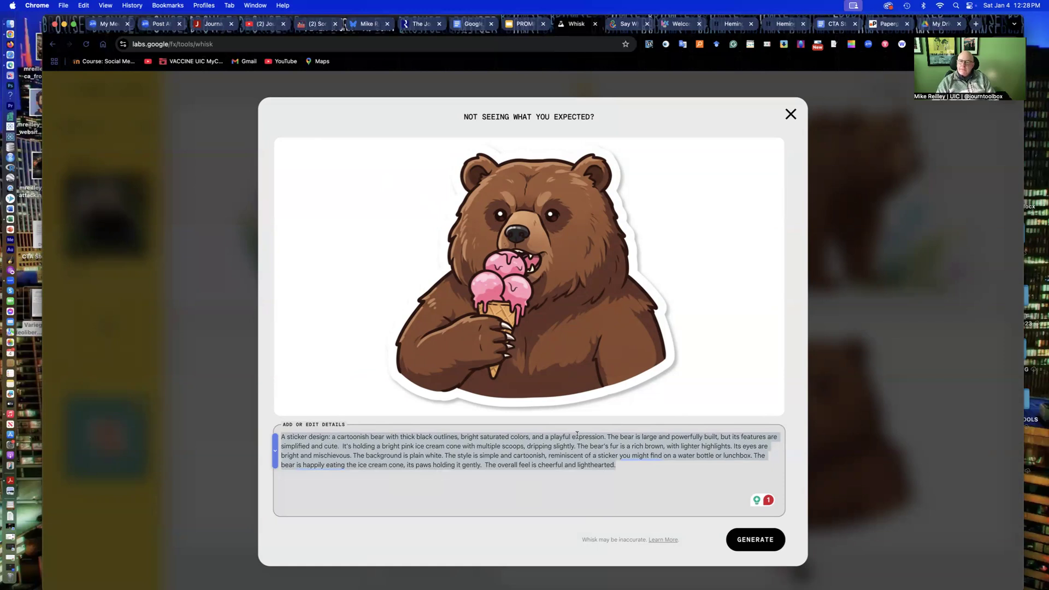
left_click(624, 467)
left_click_drag(607, 465, 227, 438)
left_click(621, 469)
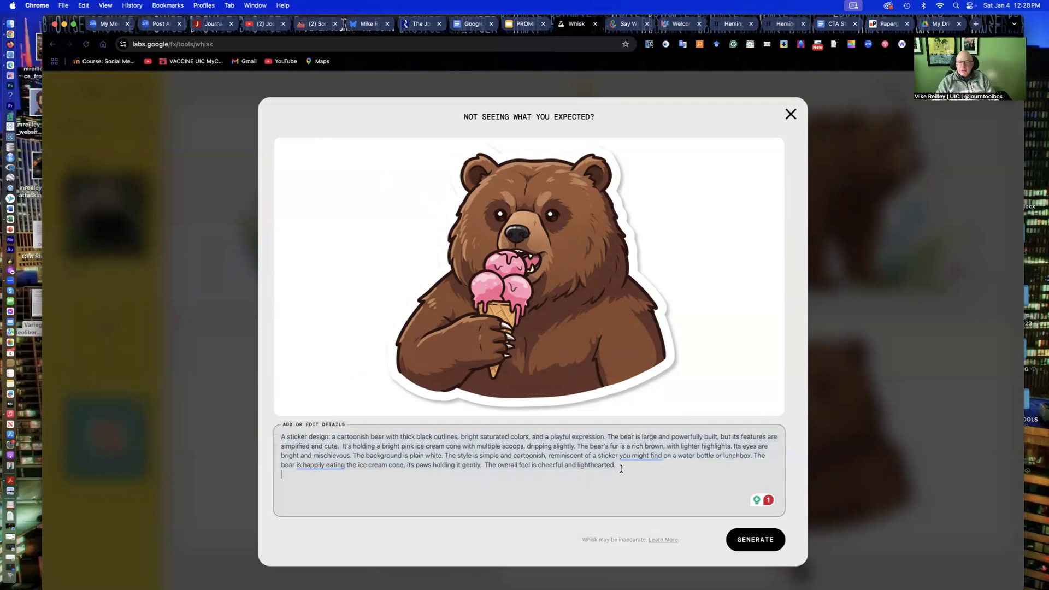
triple_click(571, 460)
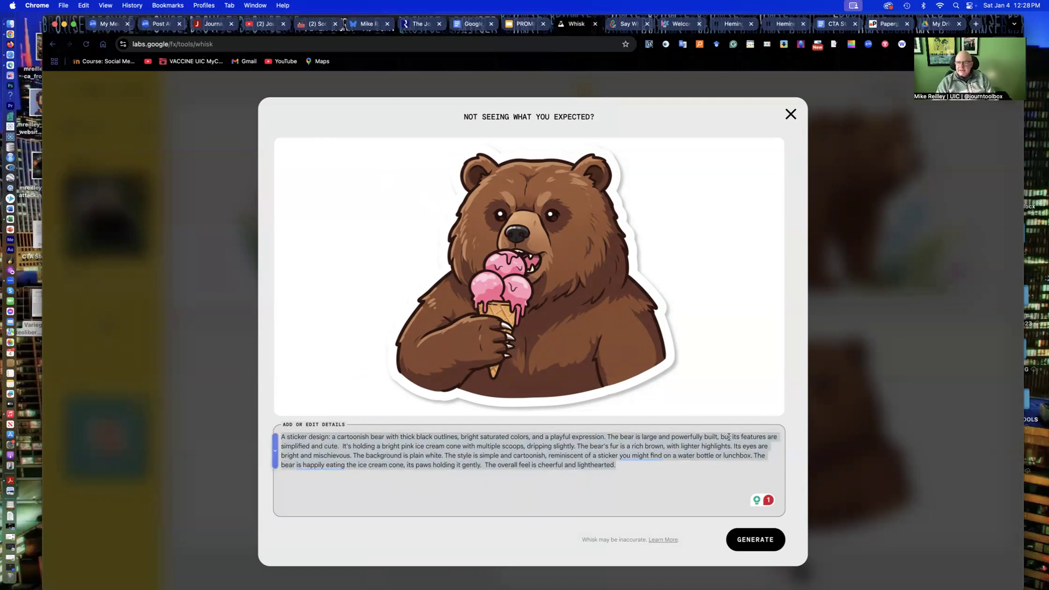
left_click(791, 114)
mouse_move(506, 211)
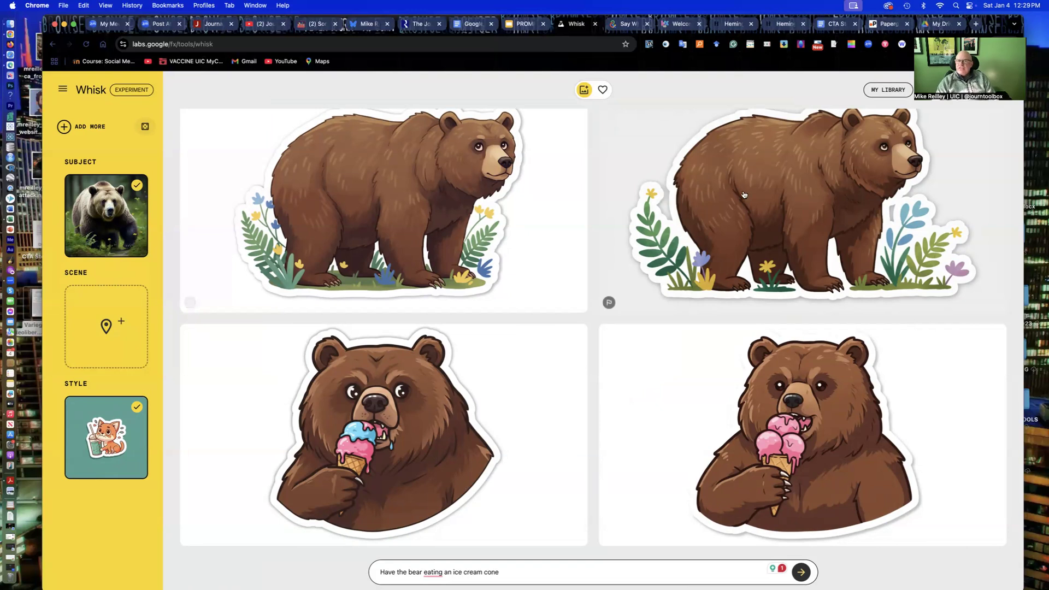
- Switch to the PROMPT WRITING DECK slides showing the Chewbacca example
left_click(516, 24)
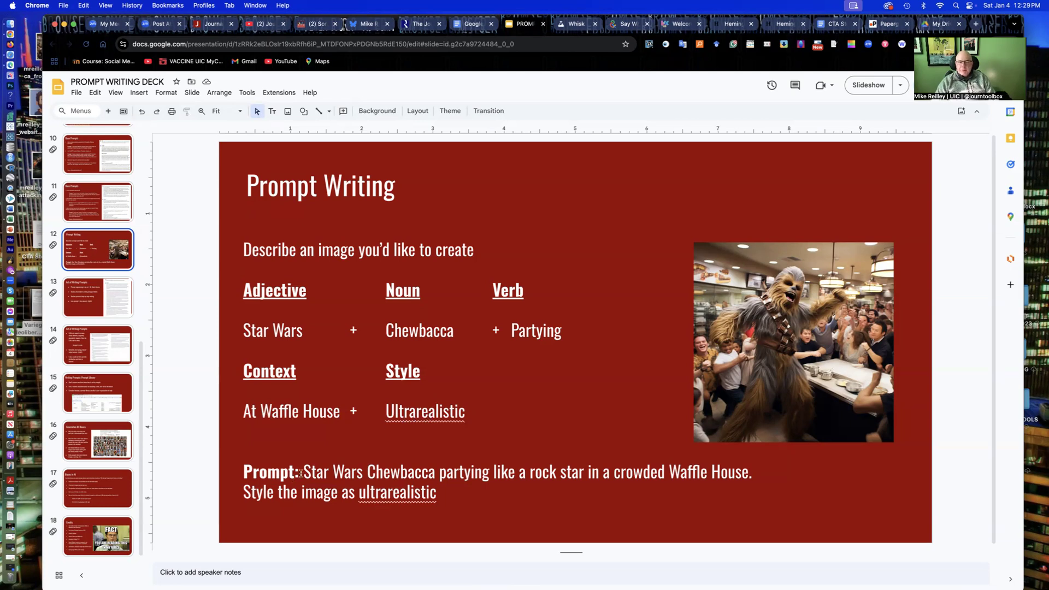
left_click_drag(302, 473, 496, 490)
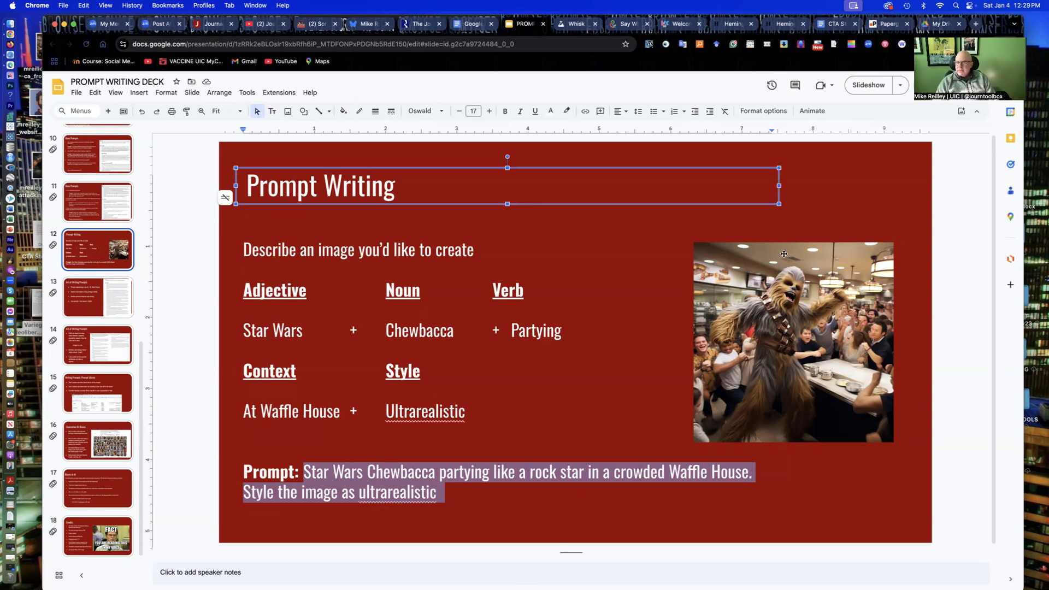
left_click_drag(363, 471, 307, 475)
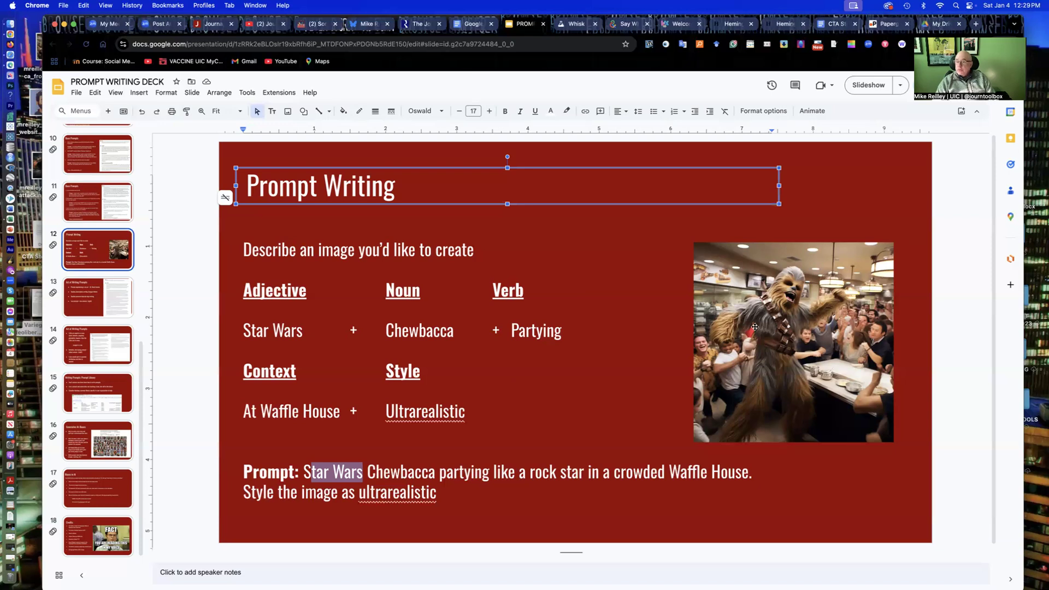
left_click(648, 321)
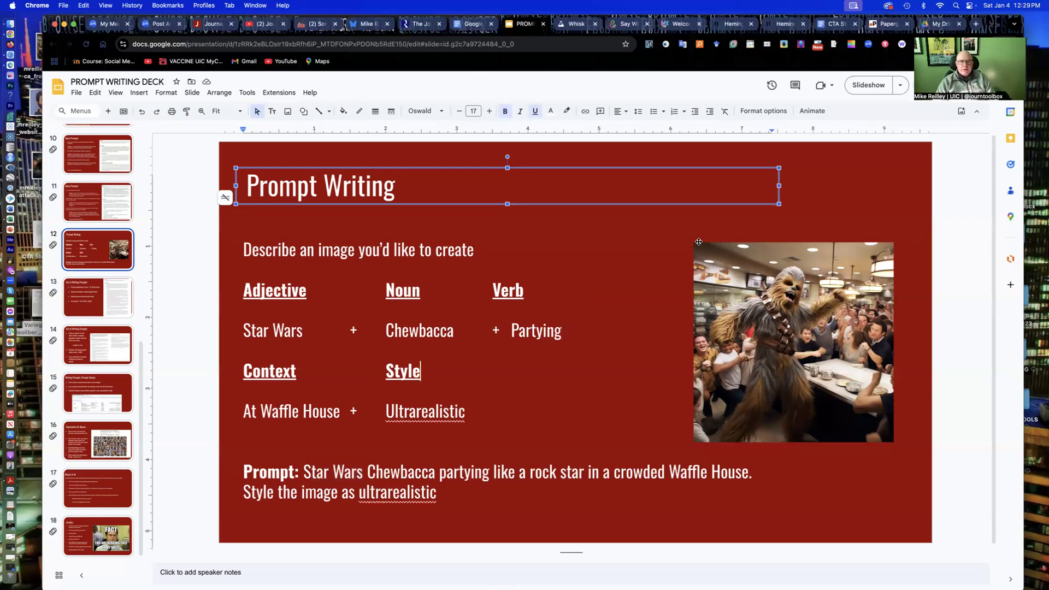
left_click(916, 210)
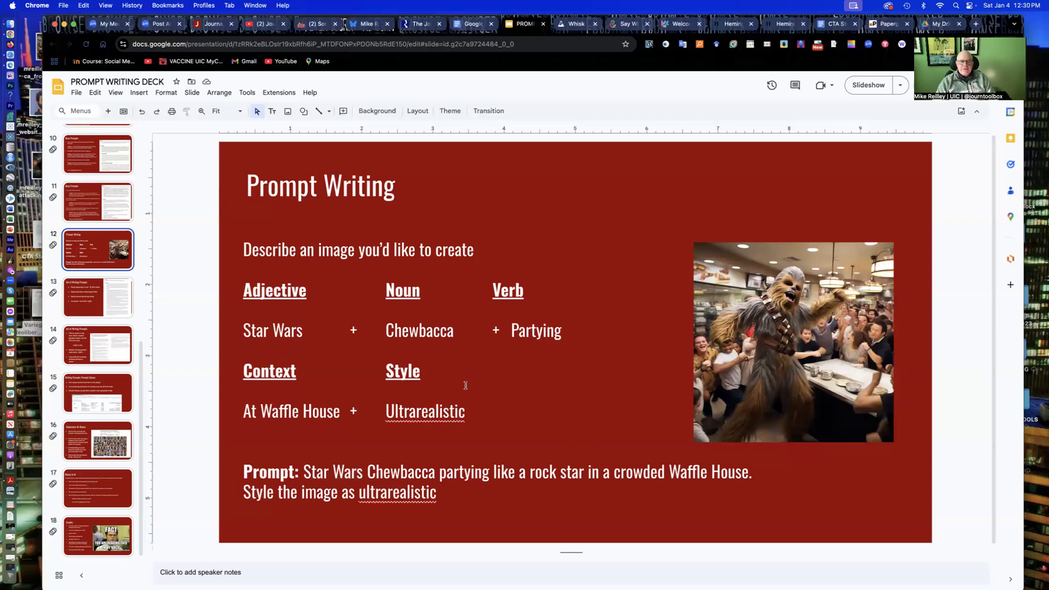
- In Whisk, review the blue-and-pink cone bear's prompt, highlighting its strawberry or blue raspberry phrase
left_click(579, 25)
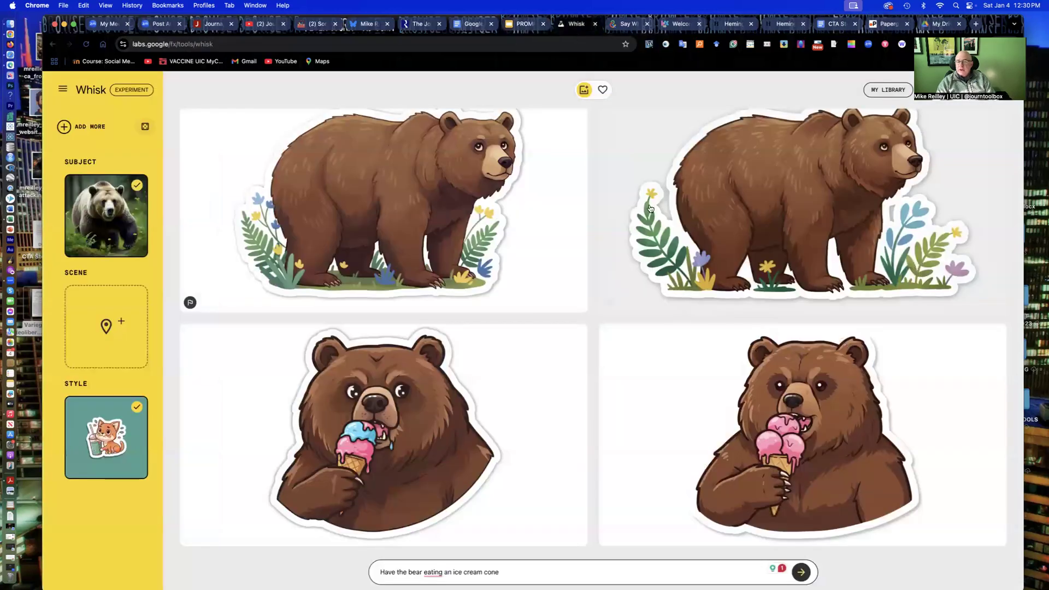
left_click(386, 405)
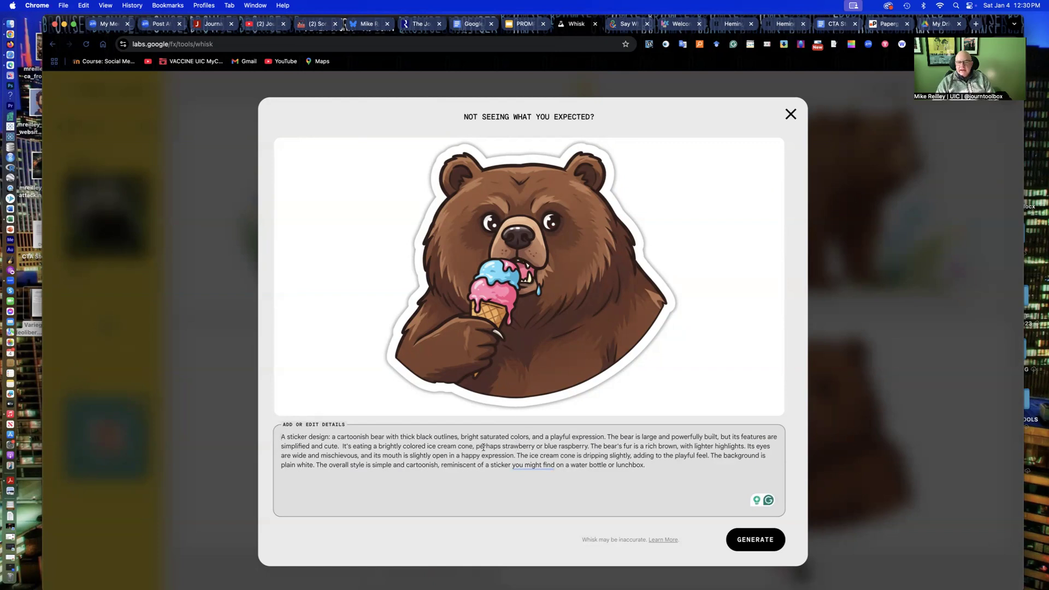
left_click_drag(501, 445, 593, 445)
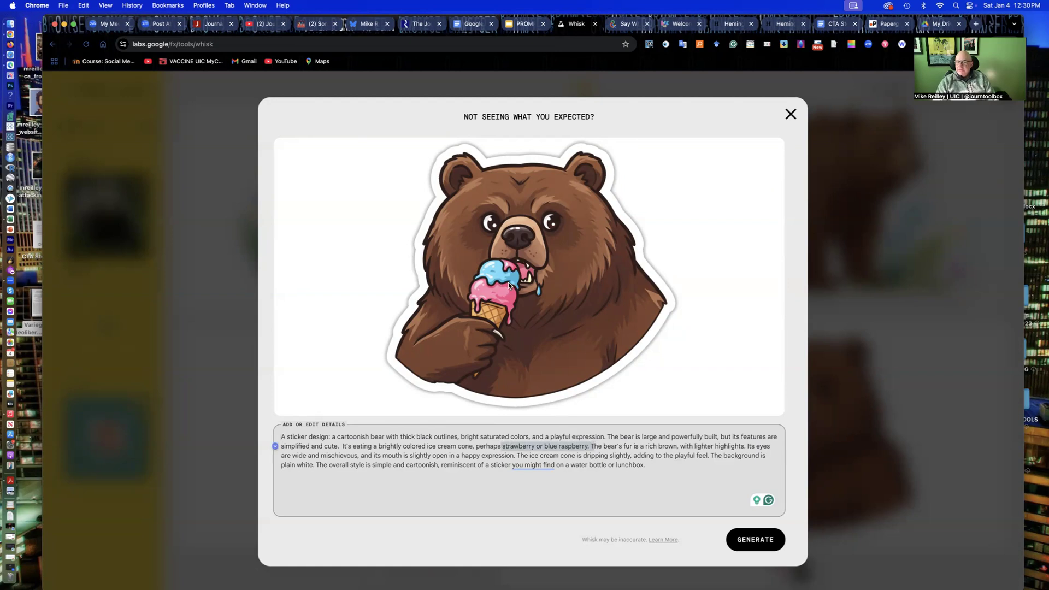
left_click(933, 355)
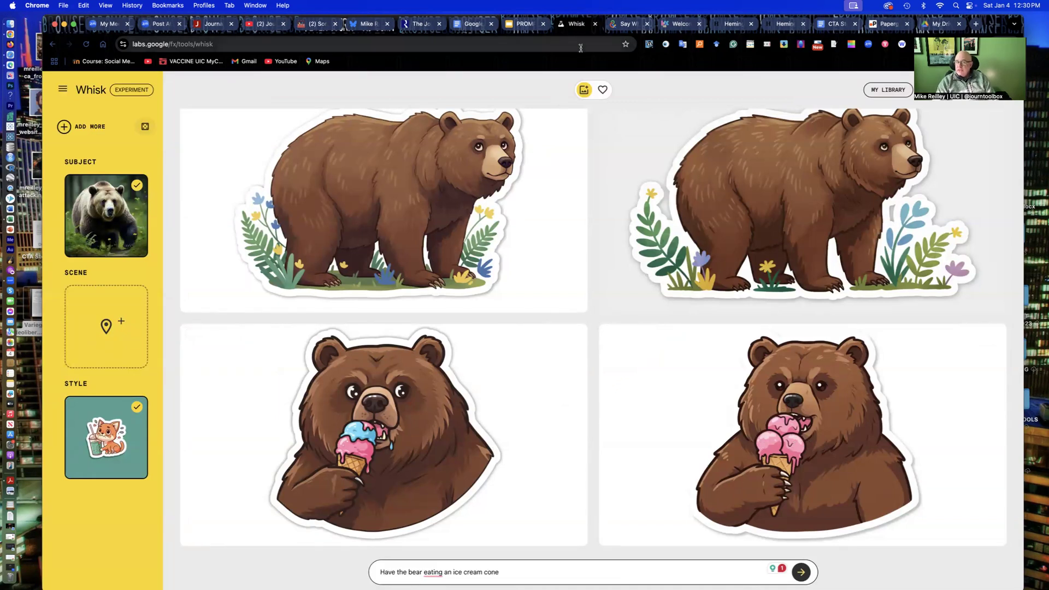
- View the Say What You See Level 1 page, then go to the Google Whisk Overview doc
left_click(623, 25)
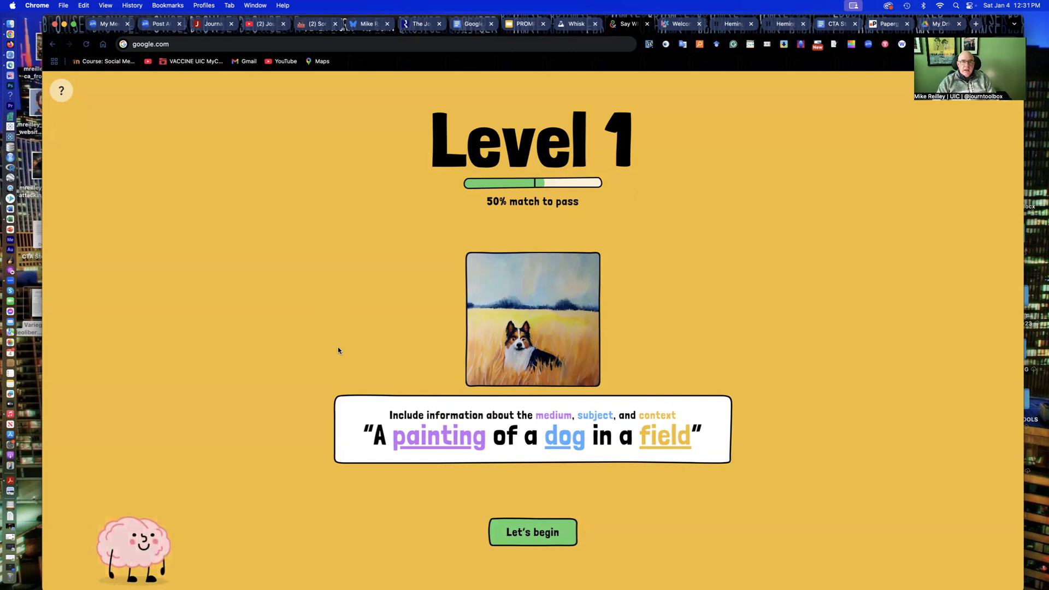
left_click(469, 24)
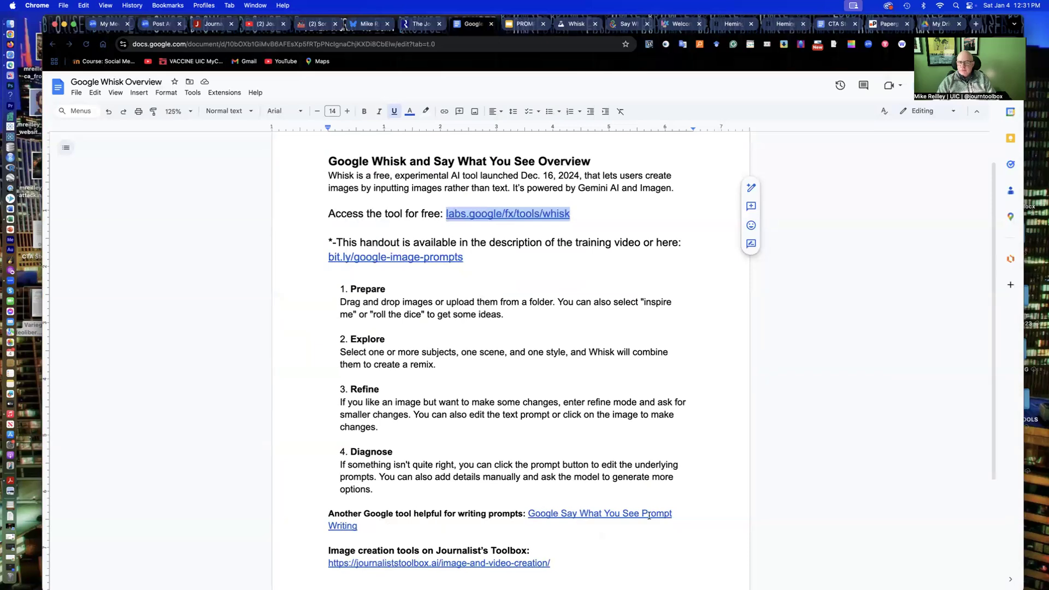
- Return to the Say What You See Level 1 page, 'A painting of a dog in a field'
left_click(620, 24)
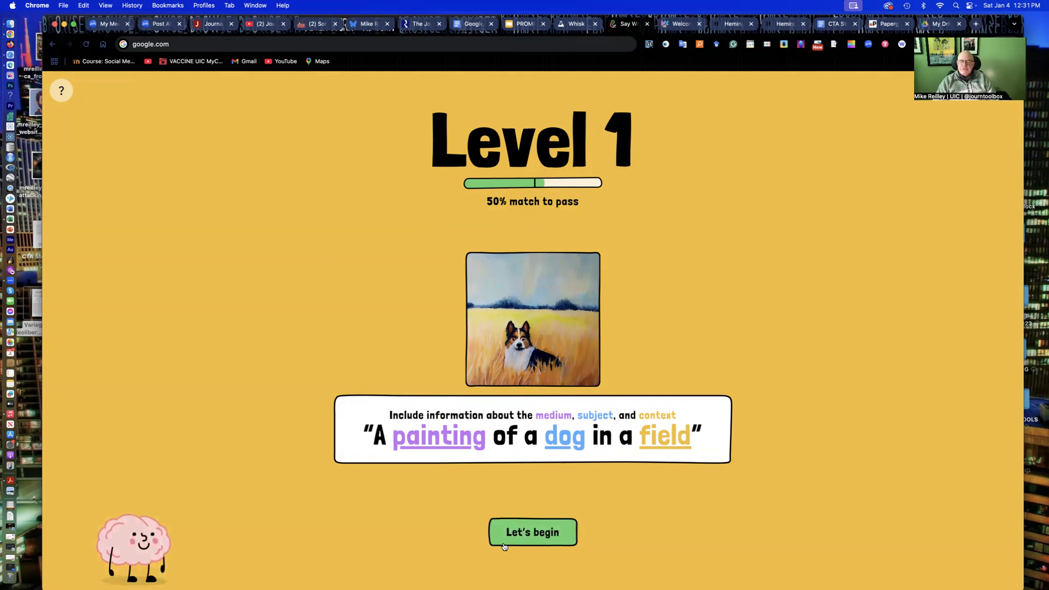
- Play the Level 1 round and highlight the left image's caption, reaching a 73% match
left_click(529, 535)
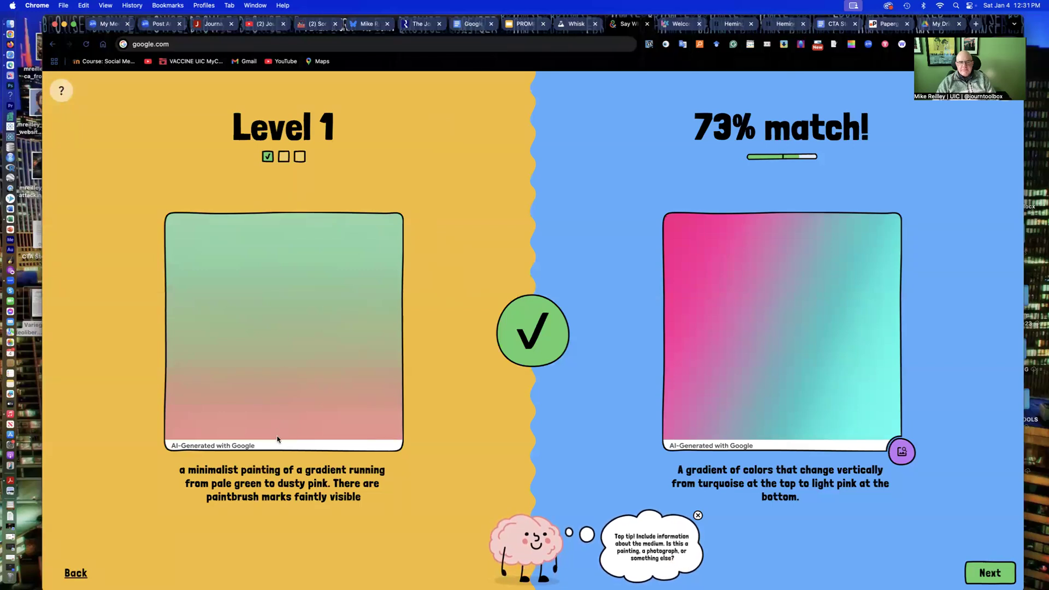
left_click_drag(180, 470, 342, 516)
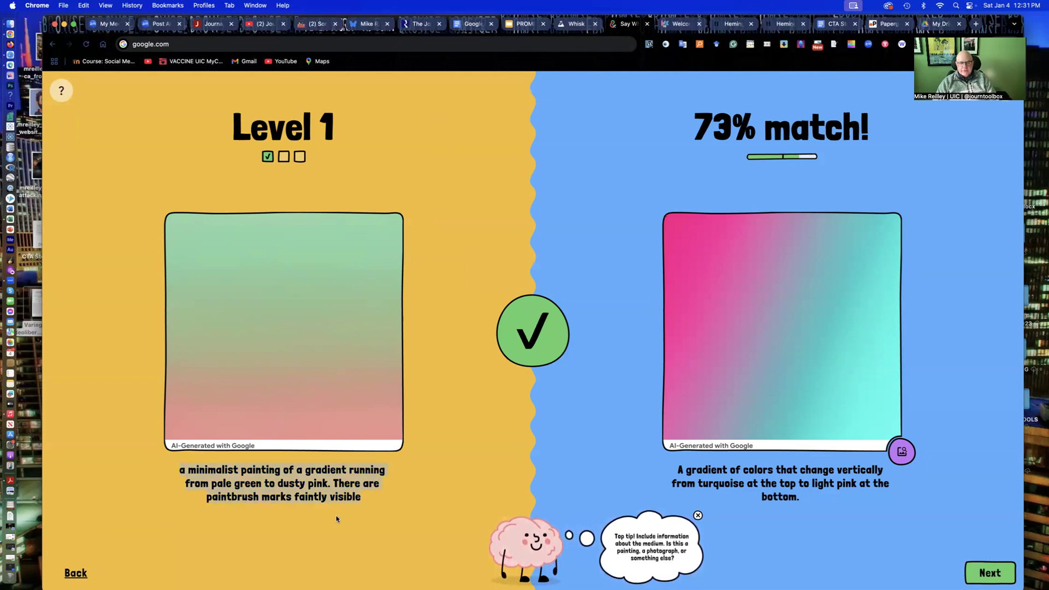